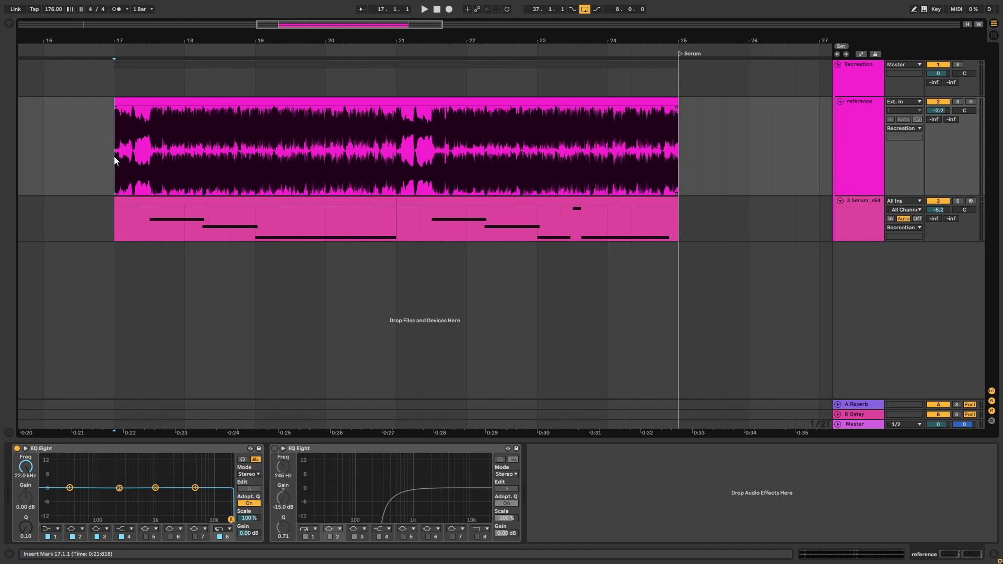
# - Play the project with the reference track soloed to audition it
pyautogui.press('space')
pyautogui.click(960, 101)
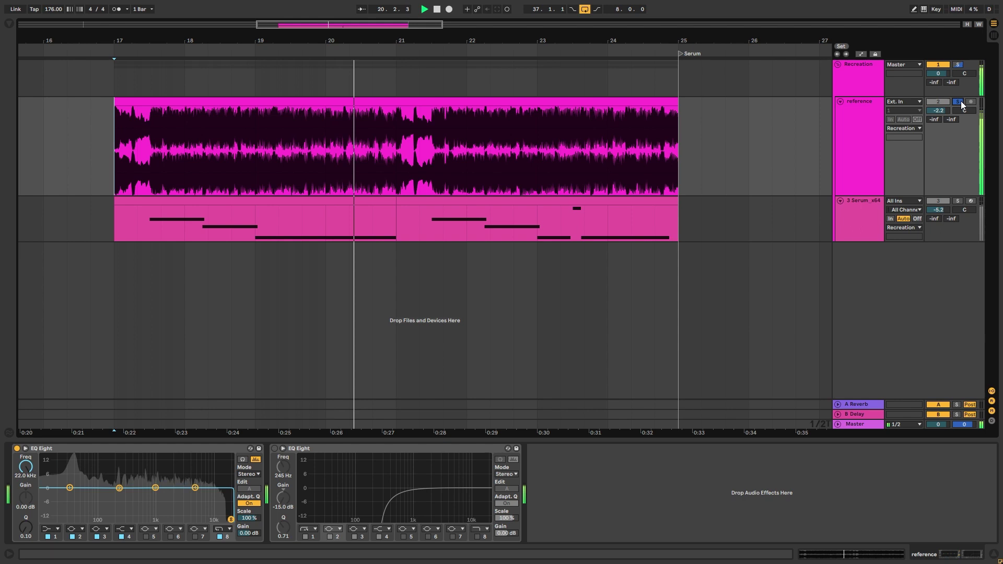
pyautogui.press('space')
# - Solo the Serum track, replay from bar 17 and nudge its volume up slightly
pyautogui.click(957, 200)
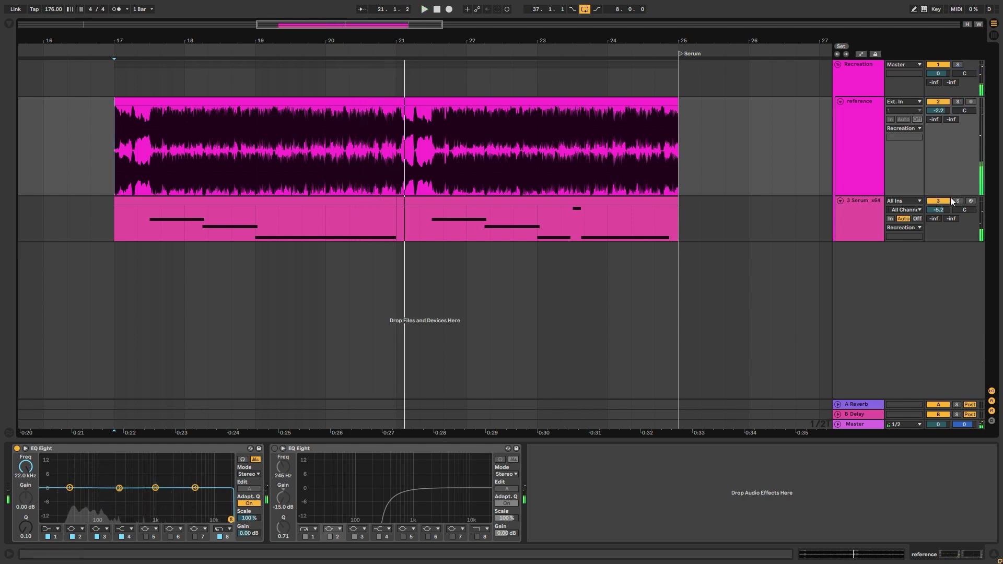
pyautogui.press('space')
pyautogui.moveTo(938, 210); pyautogui.dragTo(937, 201)
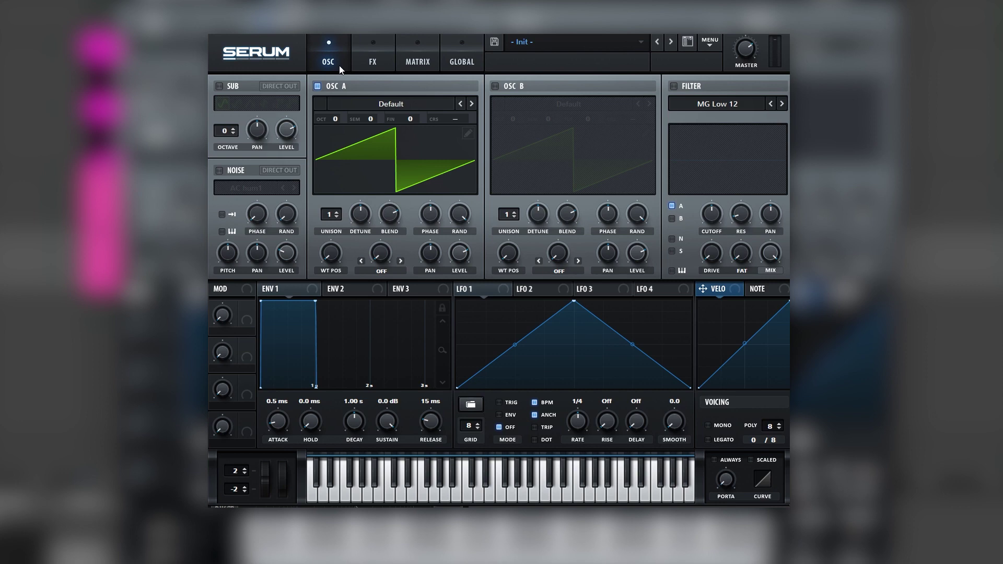
# - Load the Analog > Basic Shapes sine wavetable into OSC A and open its Table Edit window
pyautogui.click(386, 107)
pyautogui.moveTo(388, 140)
pyautogui.click(441, 189)
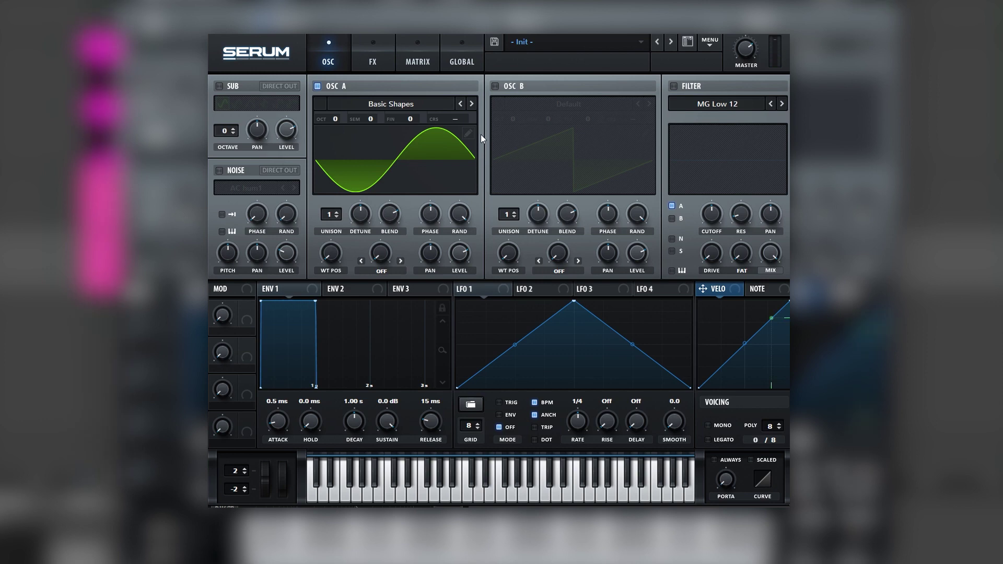
pyautogui.click(467, 134)
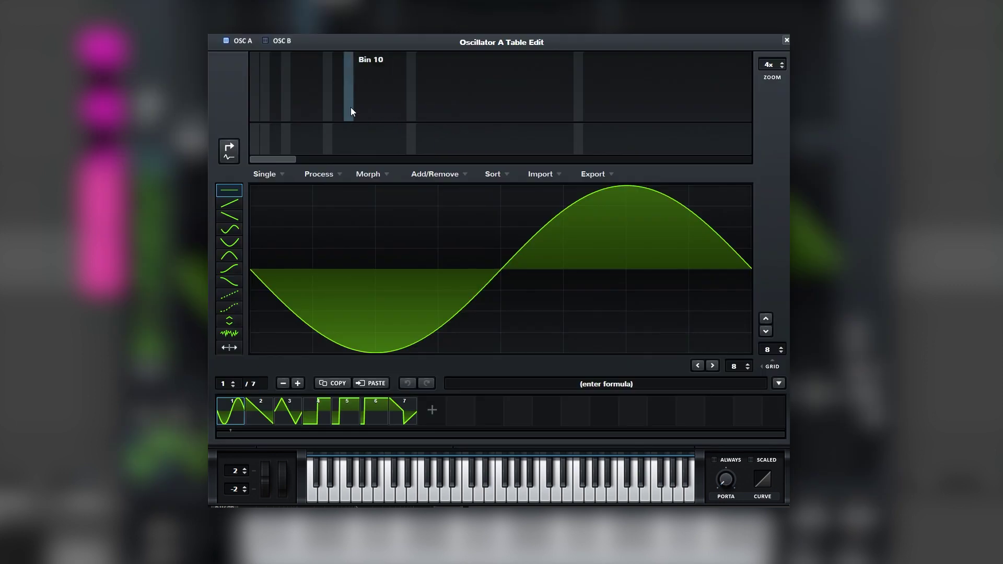
# - Switch the editor to the harmonic spectrum view and add a 10th harmonic to the sine
pyautogui.click(233, 152)
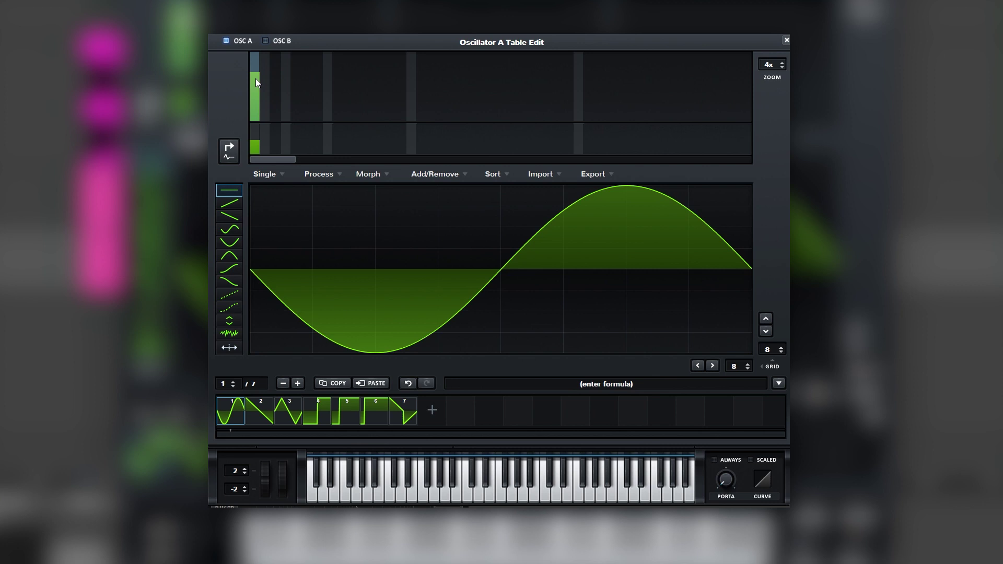
pyautogui.click(350, 83)
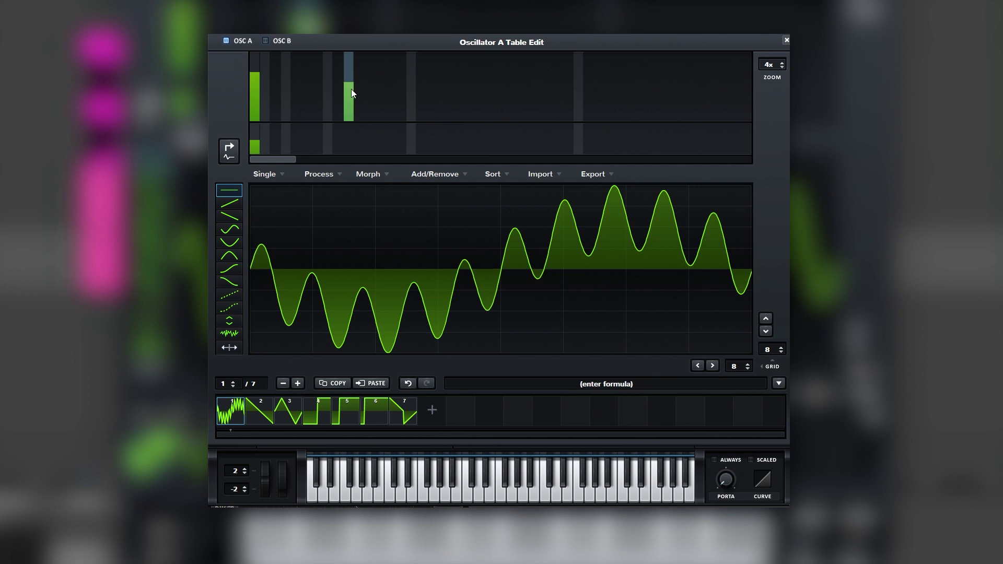
# - Try bins 8 and 4, then keep only the 6th harmonic at about 46% beside the fundamental
pyautogui.moveTo(352, 96)
pyautogui.mouseDown()
pyautogui.moveTo(313, 125)
pyautogui.moveTo(306, 89)
pyautogui.mouseUp()
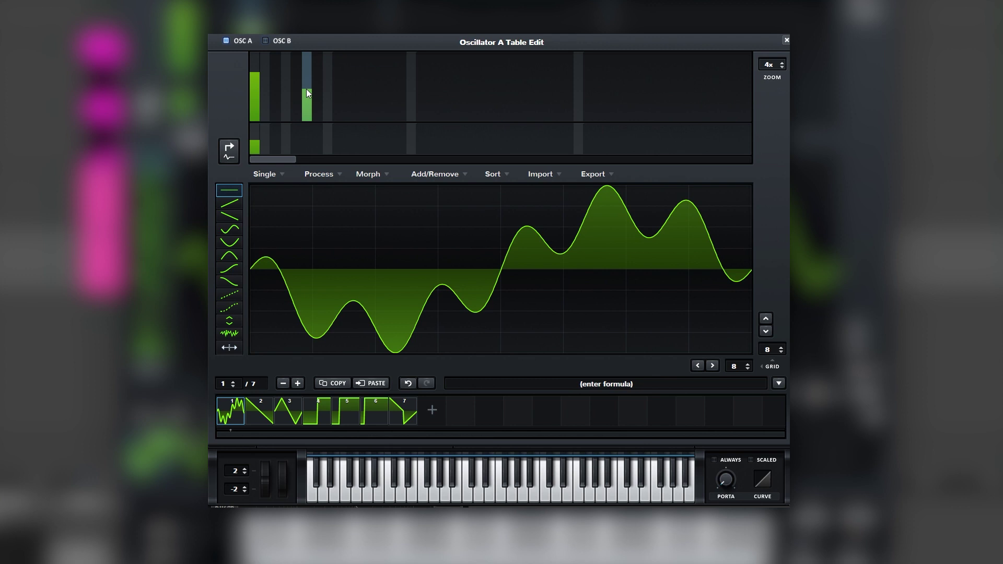
pyautogui.moveTo(306, 88); pyautogui.dragTo(314, 127)
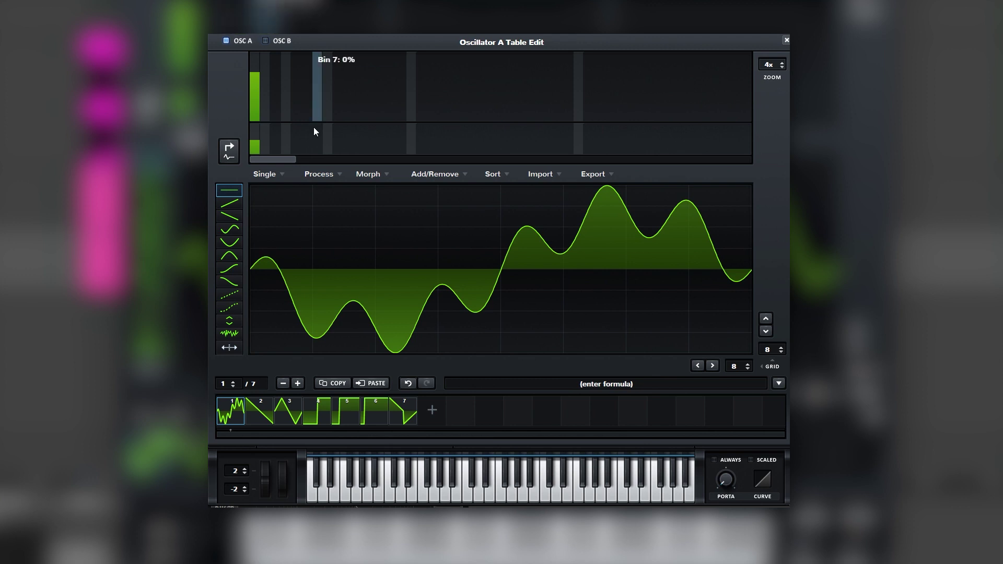
pyautogui.click(327, 95)
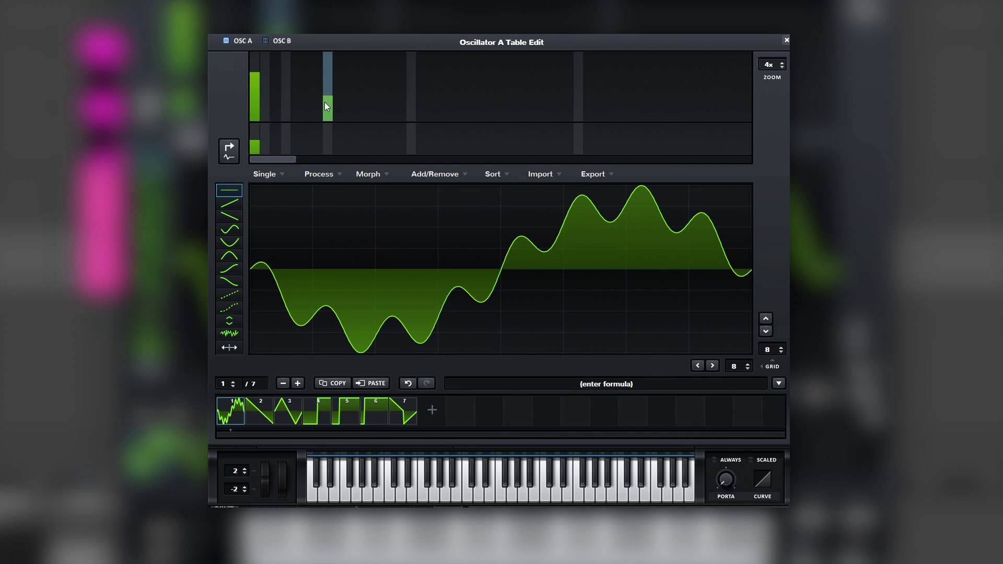
pyautogui.moveTo(325, 102)
pyautogui.mouseDown()
pyautogui.moveTo(302, 118)
pyautogui.moveTo(288, 89)
pyautogui.mouseUp()
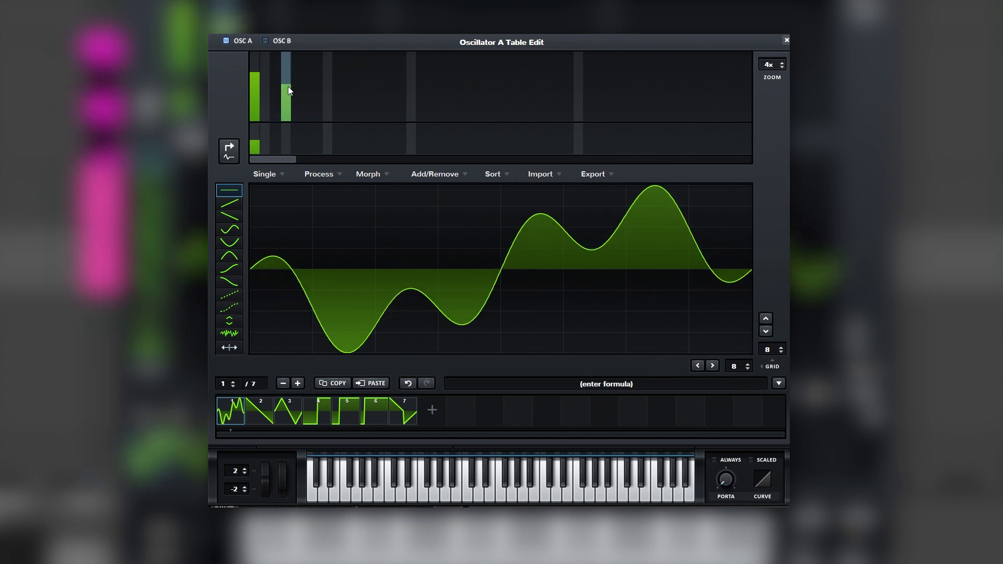
pyautogui.click(307, 90)
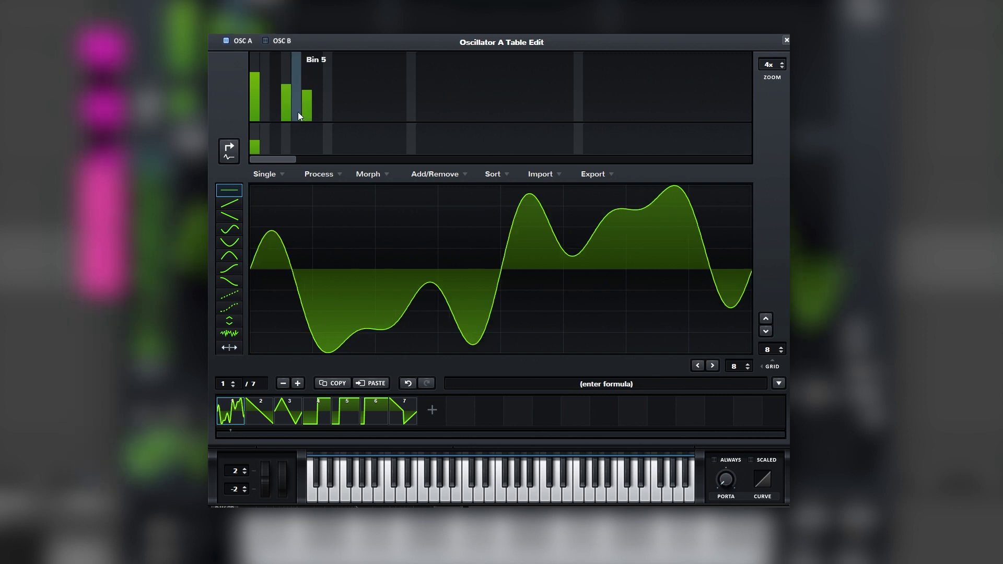
pyautogui.moveTo(286, 98); pyautogui.dragTo(283, 136)
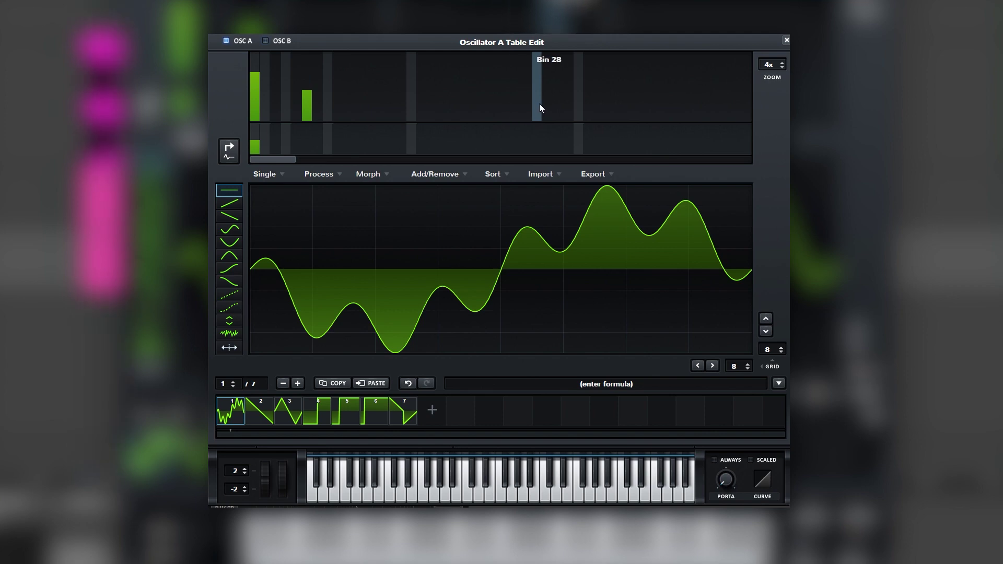
# - Route a free-running 3.6 Hz LFO 1 with curved slopes to OSC A level, and enable the sub at 100%
pyautogui.click(785, 42)
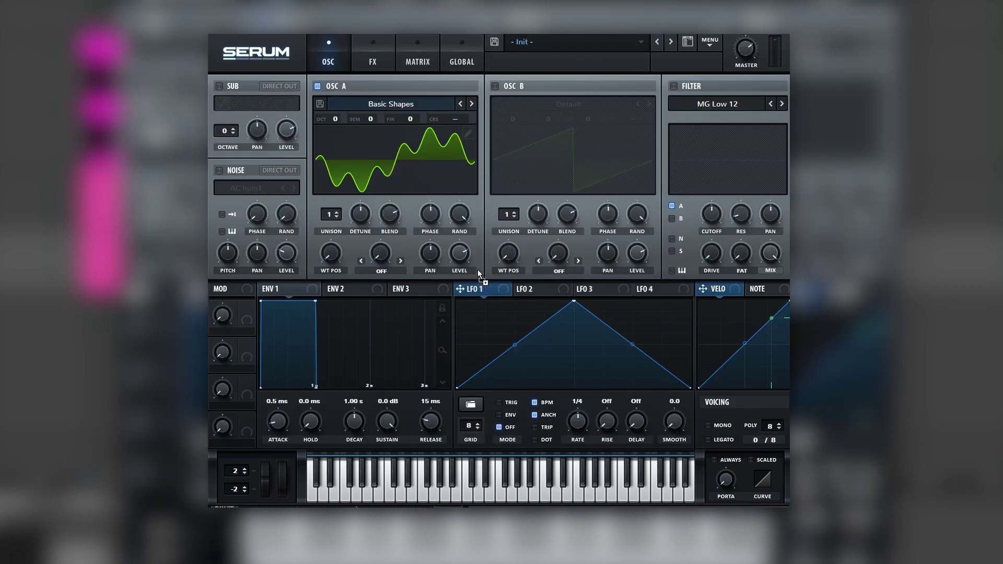
pyautogui.moveTo(466, 254); pyautogui.dragTo(456, 227)
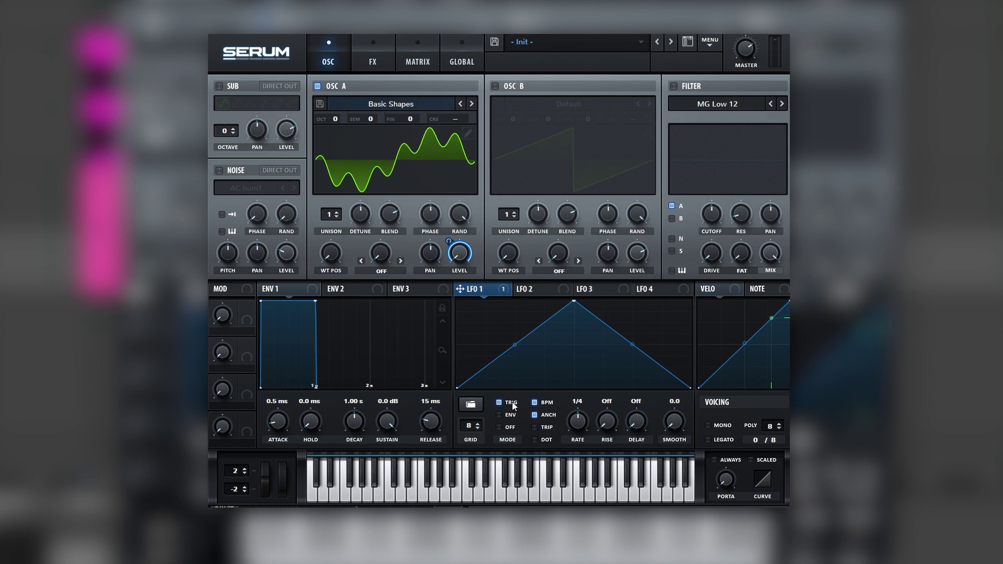
pyautogui.click(535, 402)
pyautogui.moveTo(583, 418); pyautogui.dragTo(583, 426)
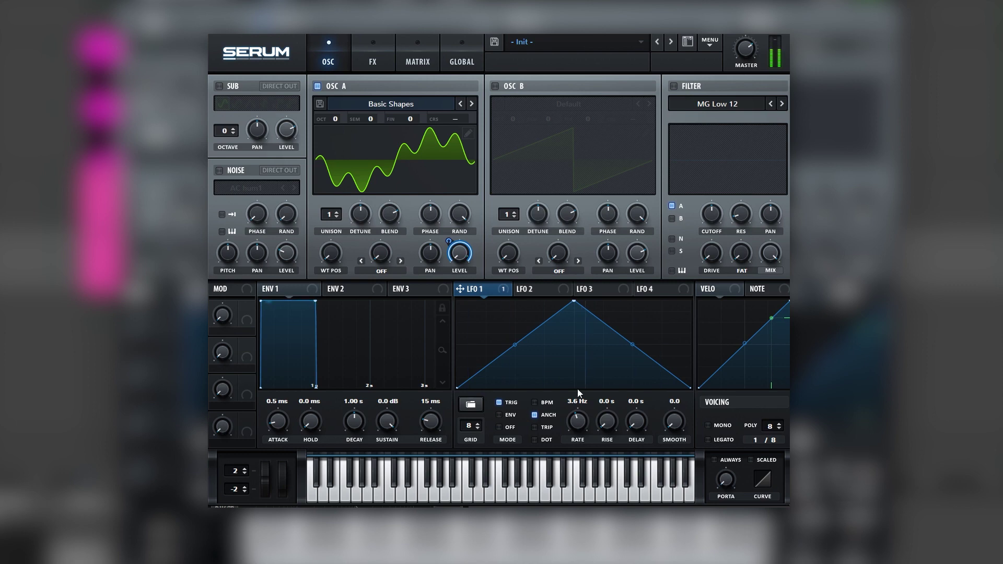
pyautogui.moveTo(515, 345); pyautogui.dragTo(516, 330)
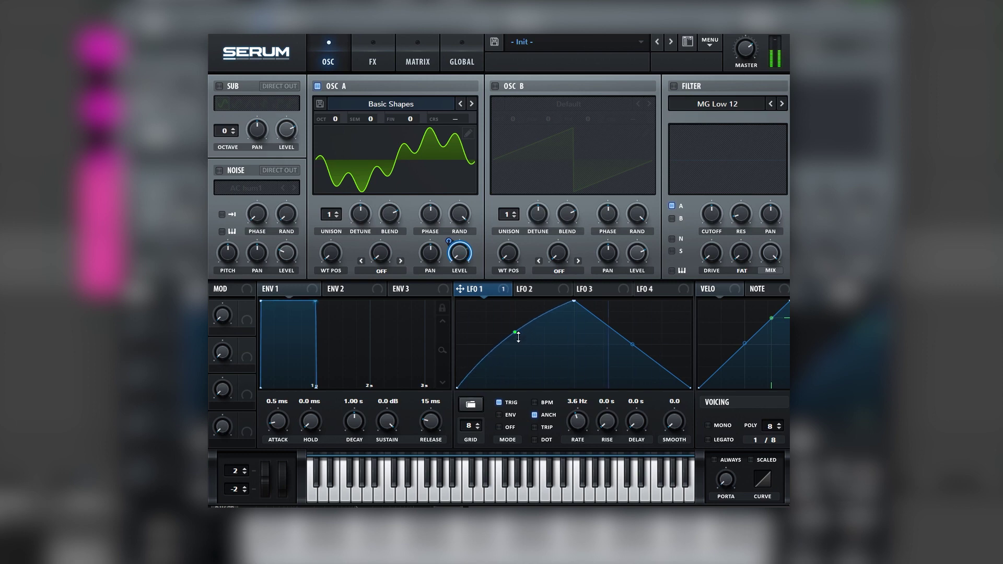
pyautogui.moveTo(632, 344); pyautogui.dragTo(630, 346)
pyautogui.moveTo(515, 332); pyautogui.dragTo(514, 329)
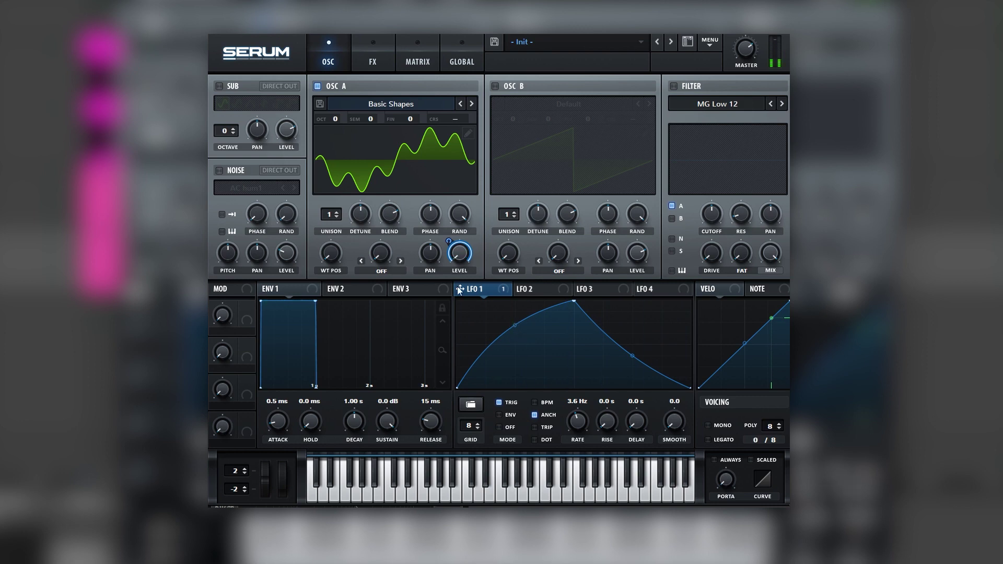
pyautogui.click(230, 86)
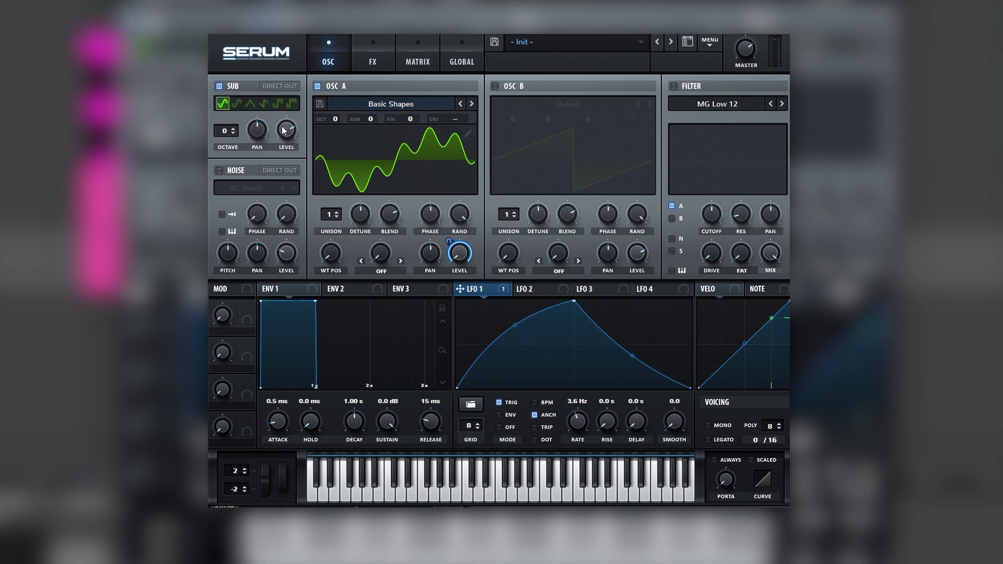
pyautogui.moveTo(286, 130); pyautogui.dragTo(296, 97)
# - Enable SoftClip distortion on the FX page with Drive at 58%
pyautogui.click(374, 53)
pyautogui.click(228, 107)
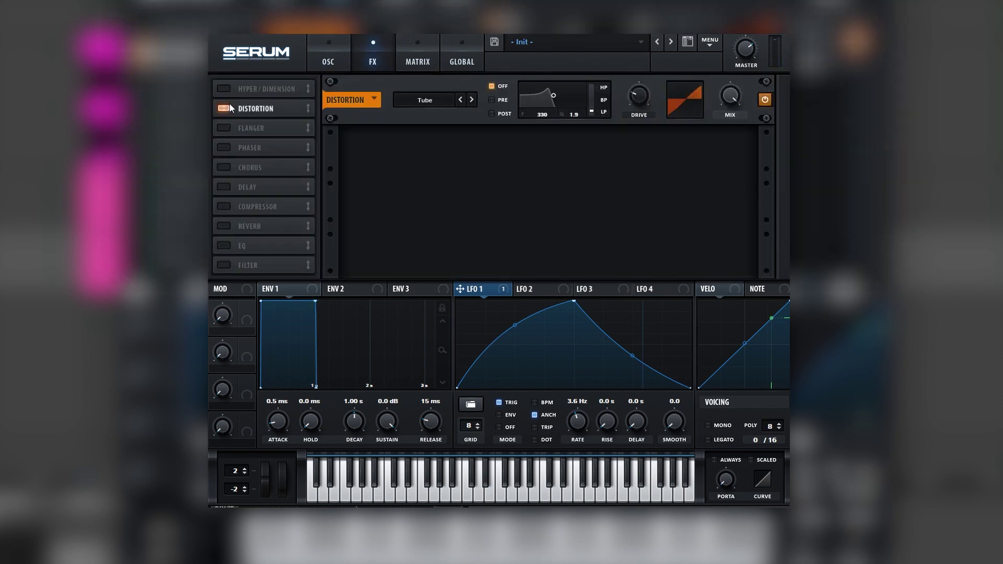
pyautogui.click(420, 99)
pyautogui.click(424, 125)
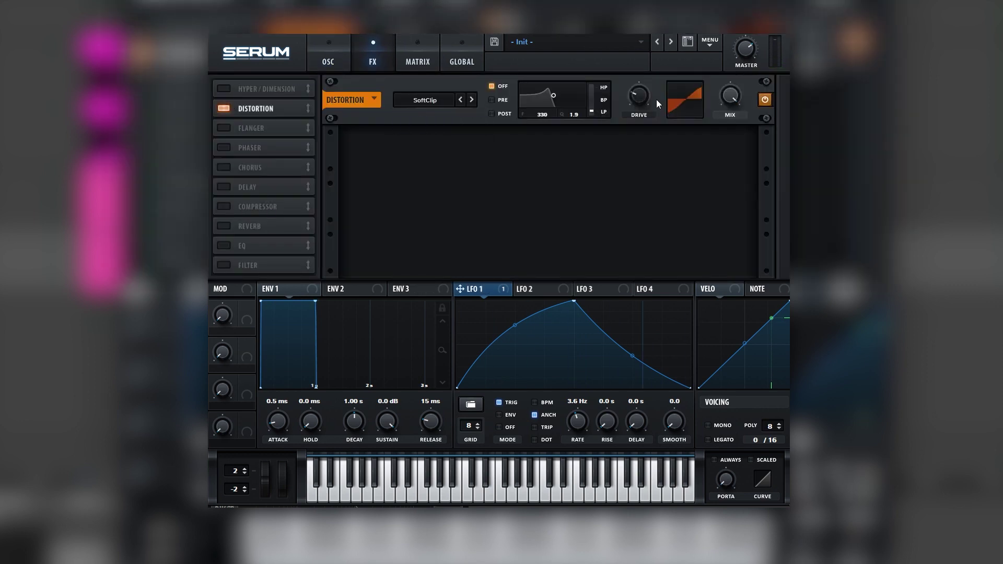
pyautogui.moveTo(648, 98)
pyautogui.moveTo(650, 90); pyautogui.dragTo(661, 71)
# - Add a Chorus with its filter switched to high-pass around 340 Hz
pyautogui.click(224, 168)
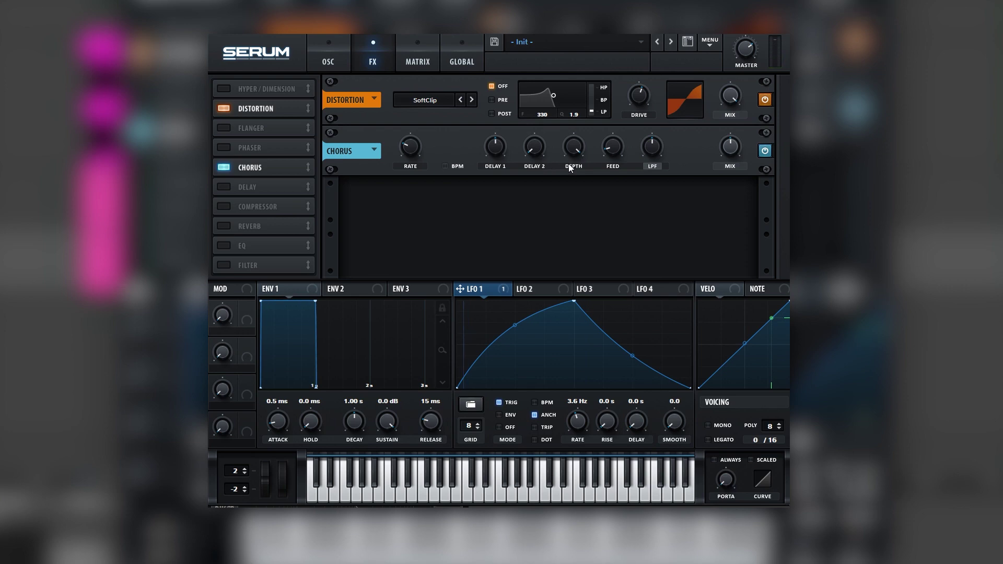
pyautogui.click(657, 167)
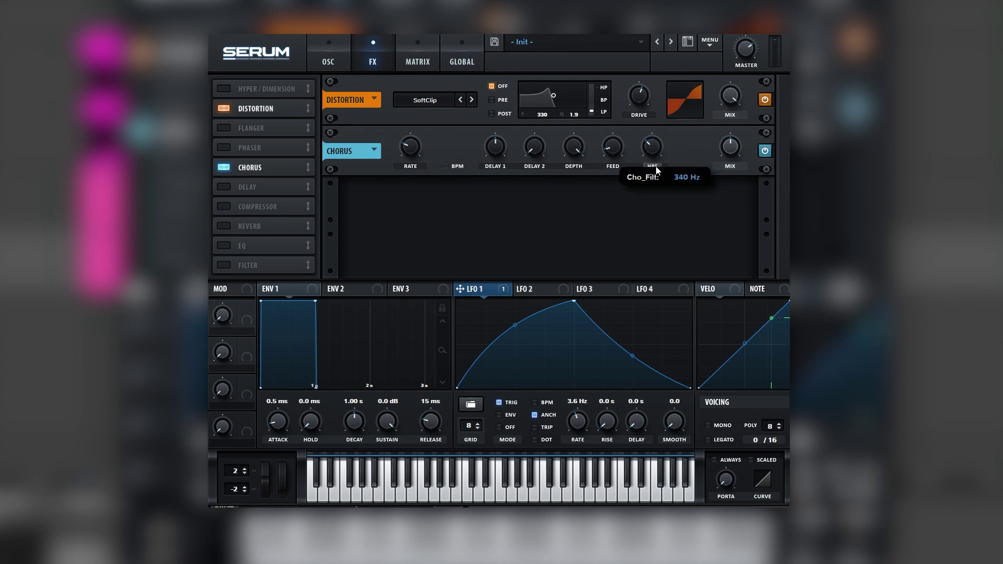
pyautogui.moveTo(655, 162); pyautogui.dragTo(655, 165)
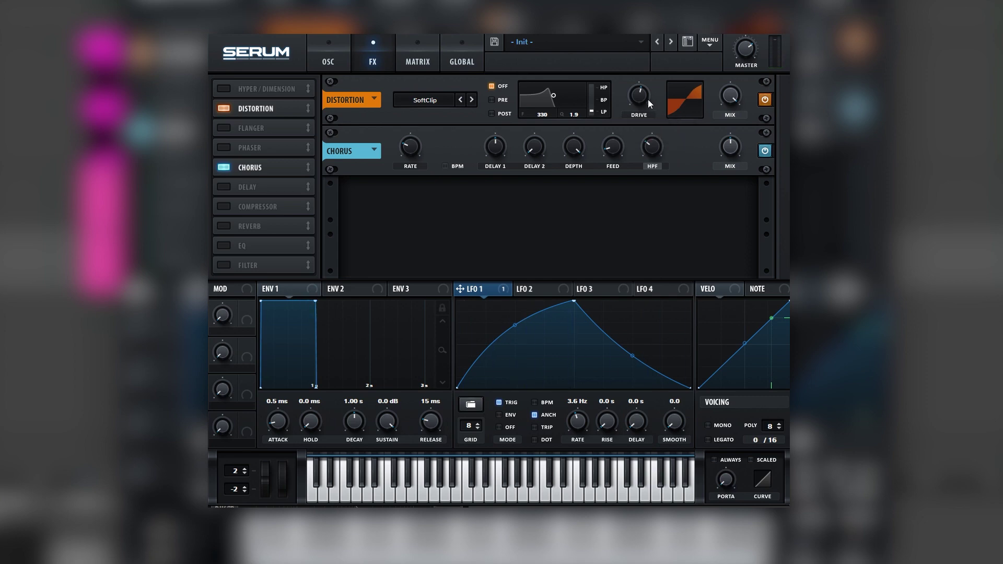
# - Enable the Compressor and raise its gain to 7.5 dB
pyautogui.click(223, 206)
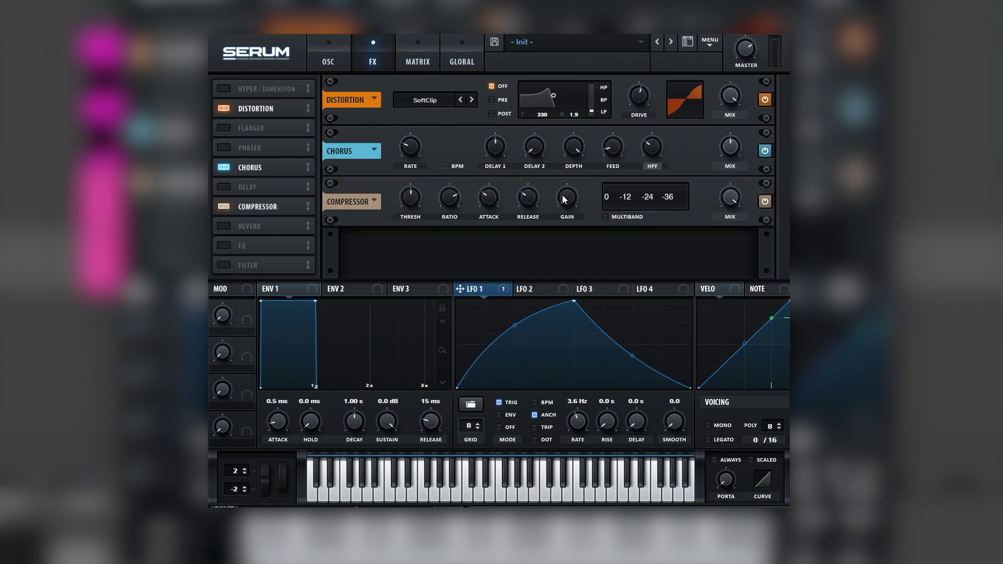
pyautogui.moveTo(564, 199); pyautogui.dragTo(568, 176)
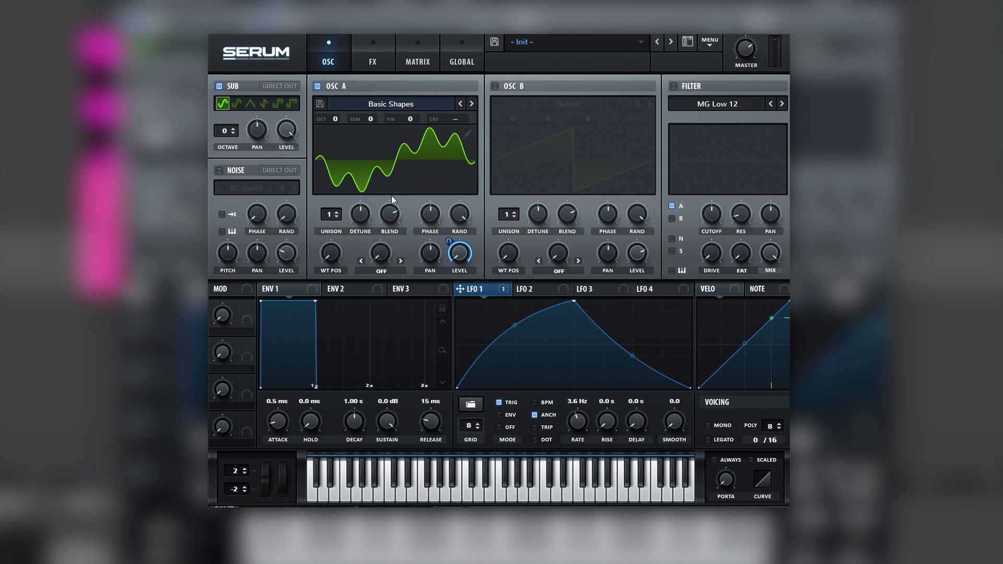
pyautogui.click(468, 134)
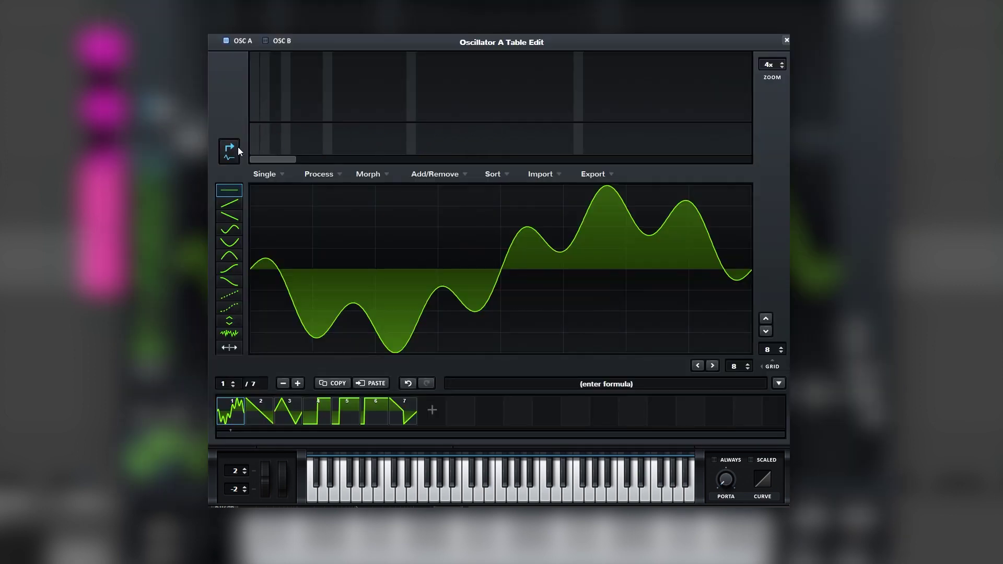
pyautogui.moveTo(309, 99)
pyautogui.mouseDown()
pyautogui.moveTo(287, 90)
pyautogui.moveTo(287, 128)
pyautogui.moveTo(326, 98)
pyautogui.moveTo(326, 121)
pyautogui.moveTo(308, 97)
pyautogui.mouseUp()
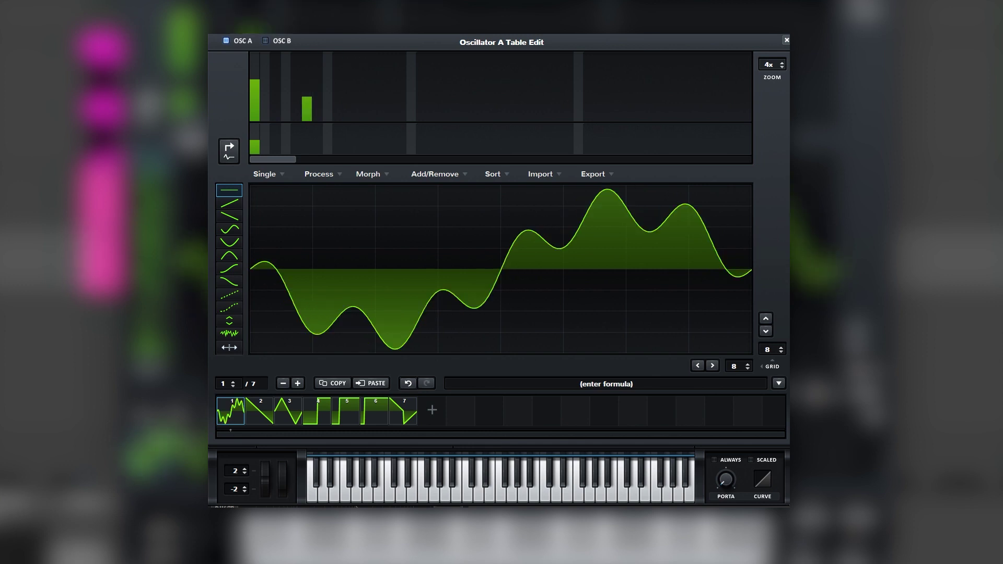
pyautogui.click(786, 40)
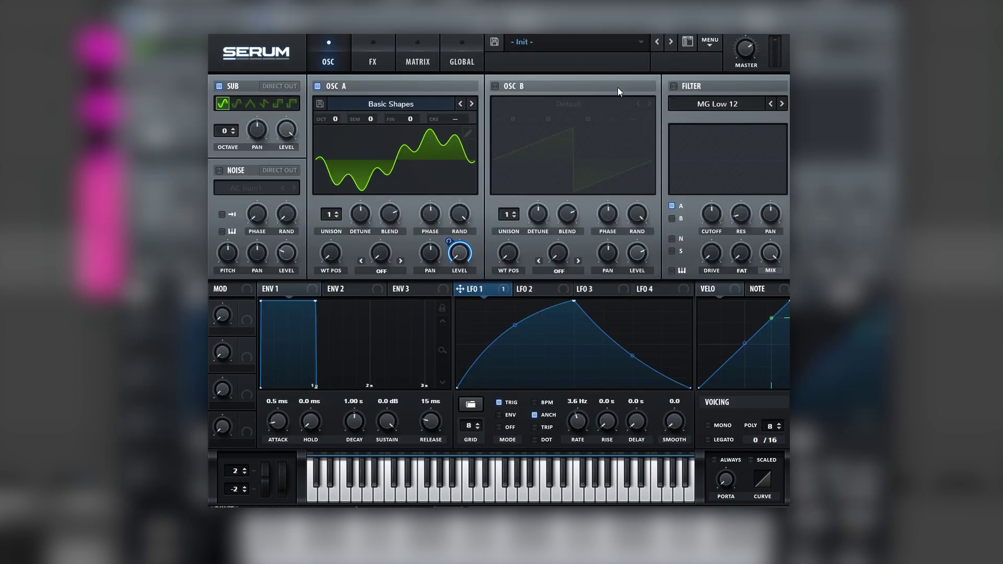